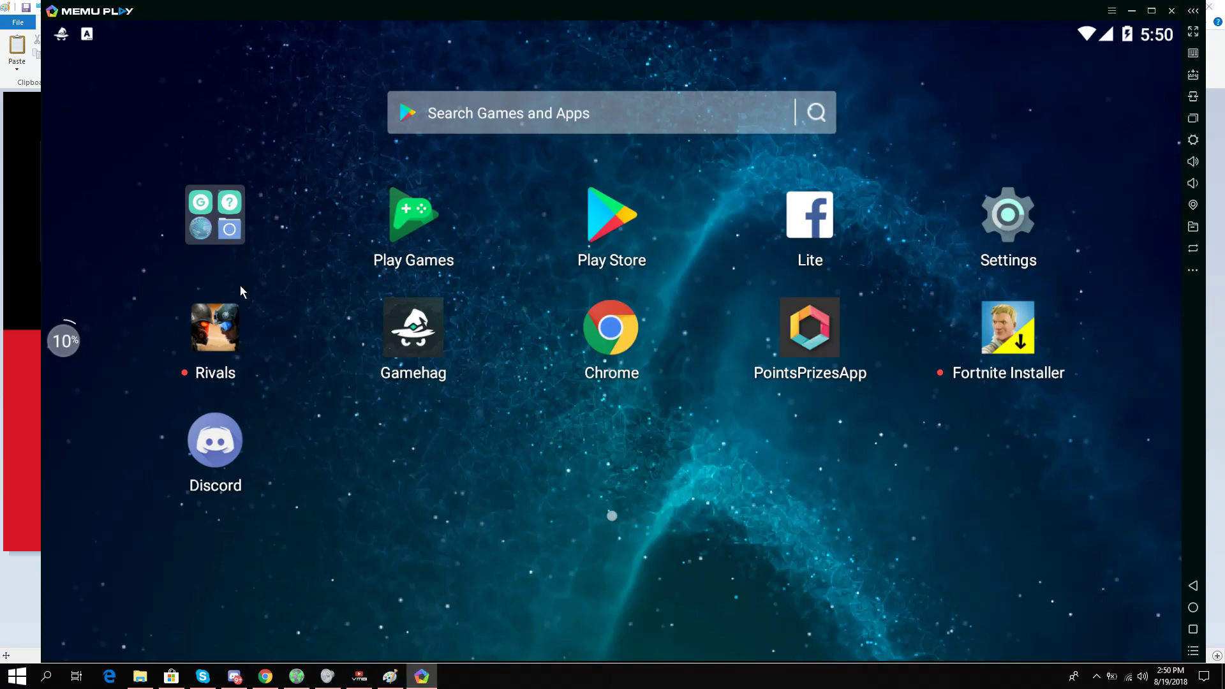
Launch Discord and go to the Connections page in user settings
left_click(230, 454)
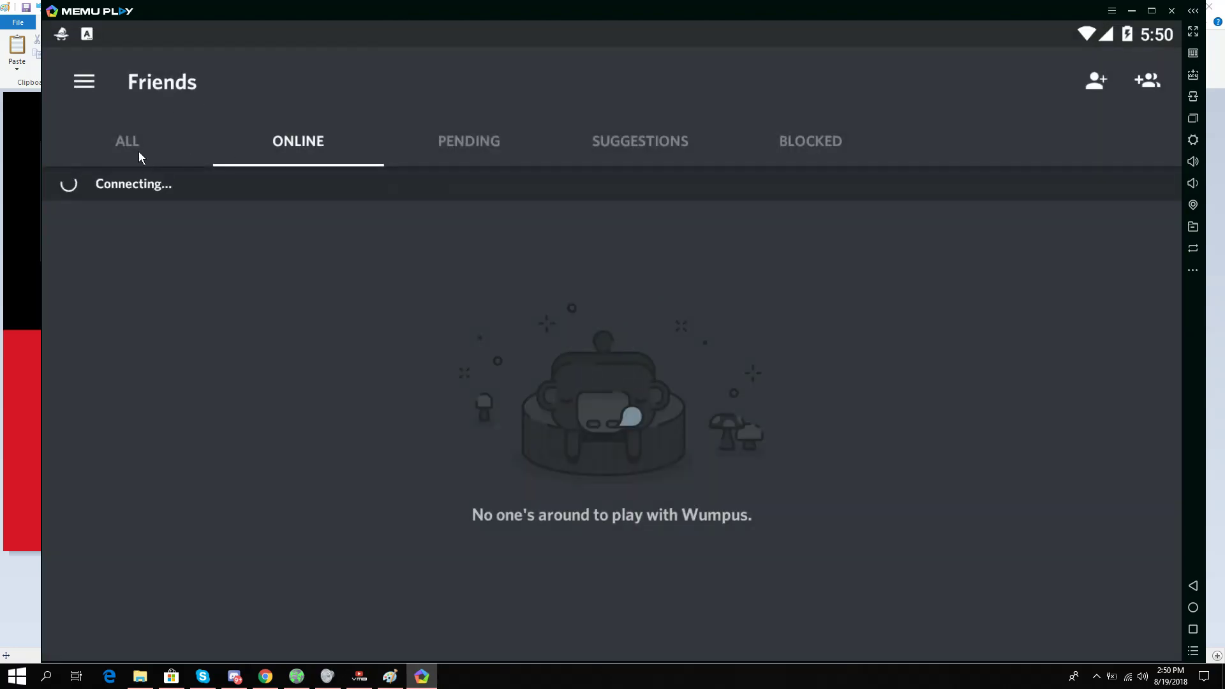
left_click(98, 91)
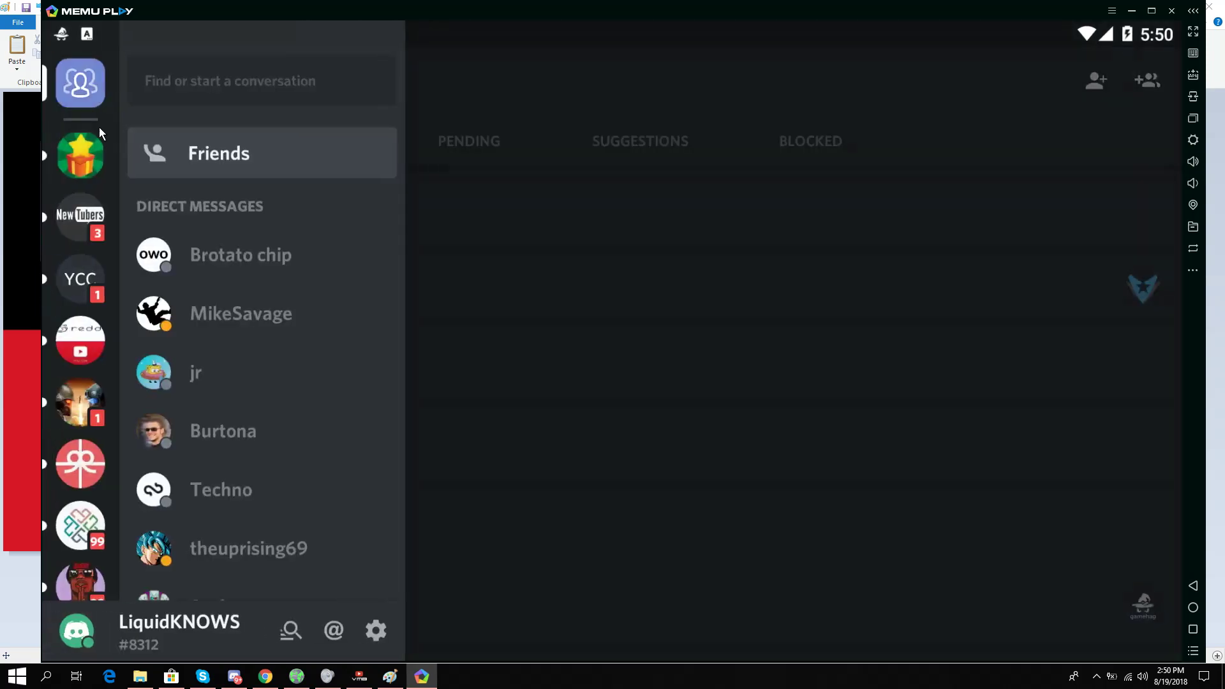
left_click(376, 631)
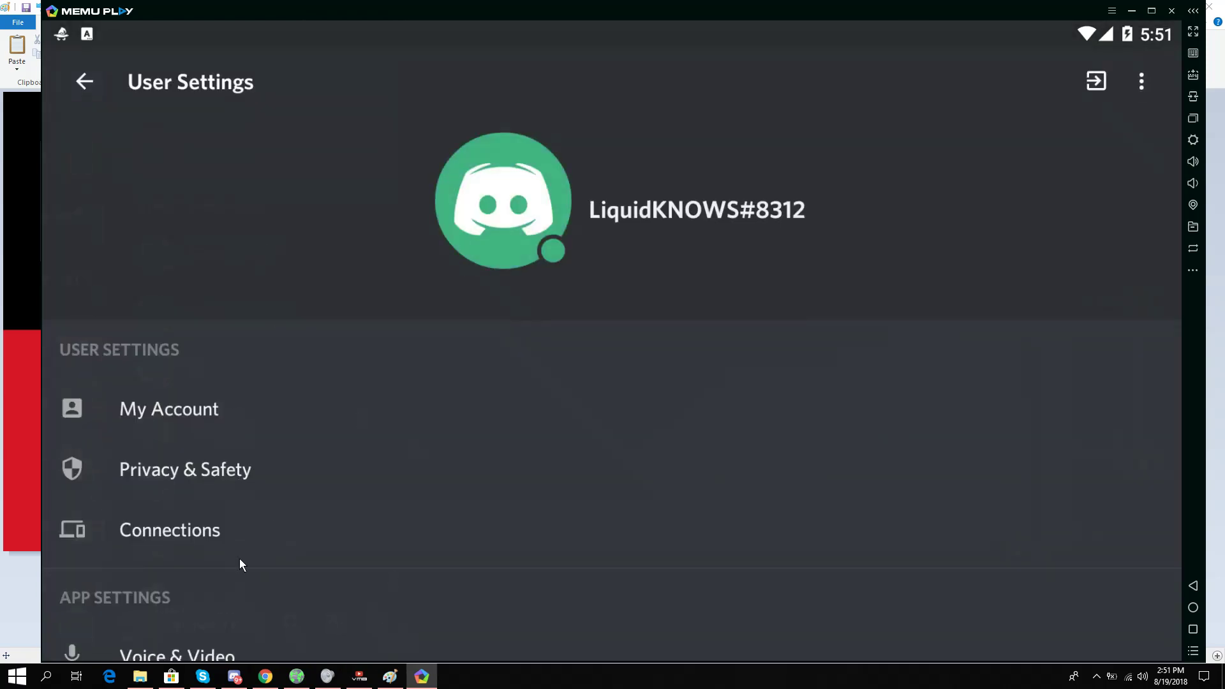
left_click(263, 534)
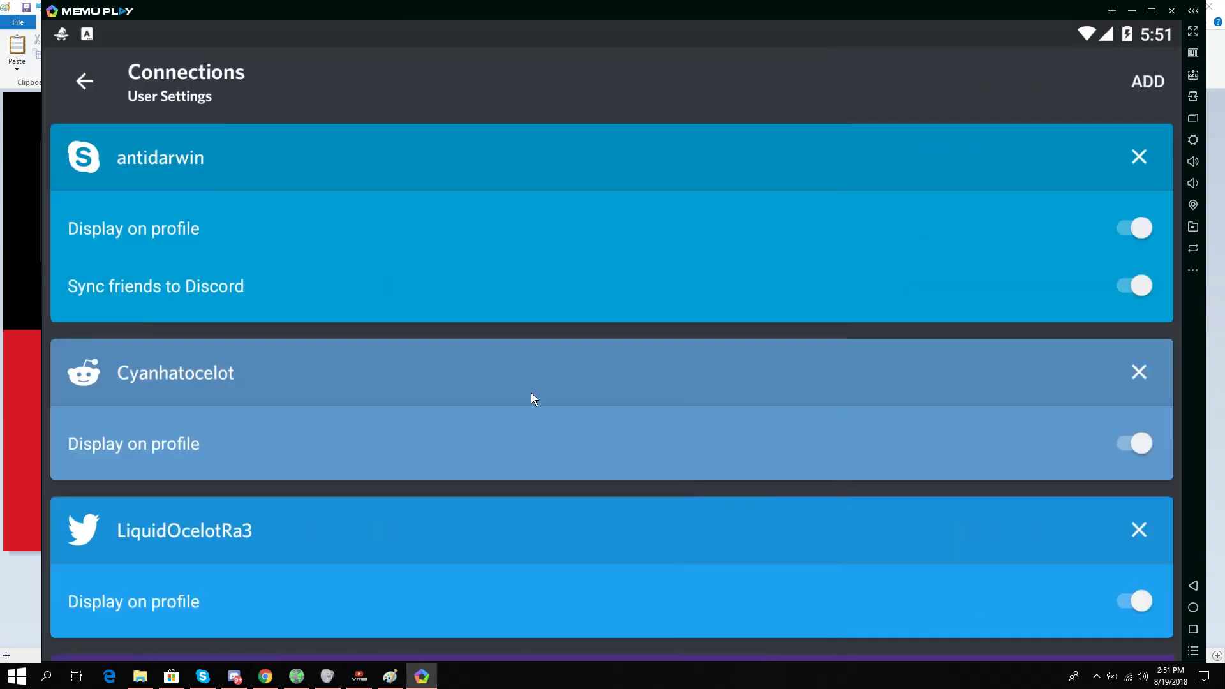
Scroll through the linked Skype, Reddit, Twitter, Twitch and Facebook accounts
scroll(578, 297, "down", 5)
scroll(588, 281, "up", 5)
scroll(760, 328, "down", 5)
scroll(760, 328, "down", 3)
scroll(660, 379, "up", 5)
scroll(641, 318, "down", 5)
scroll(634, 295, "up", 5)
scroll(638, 296, "down", 5)
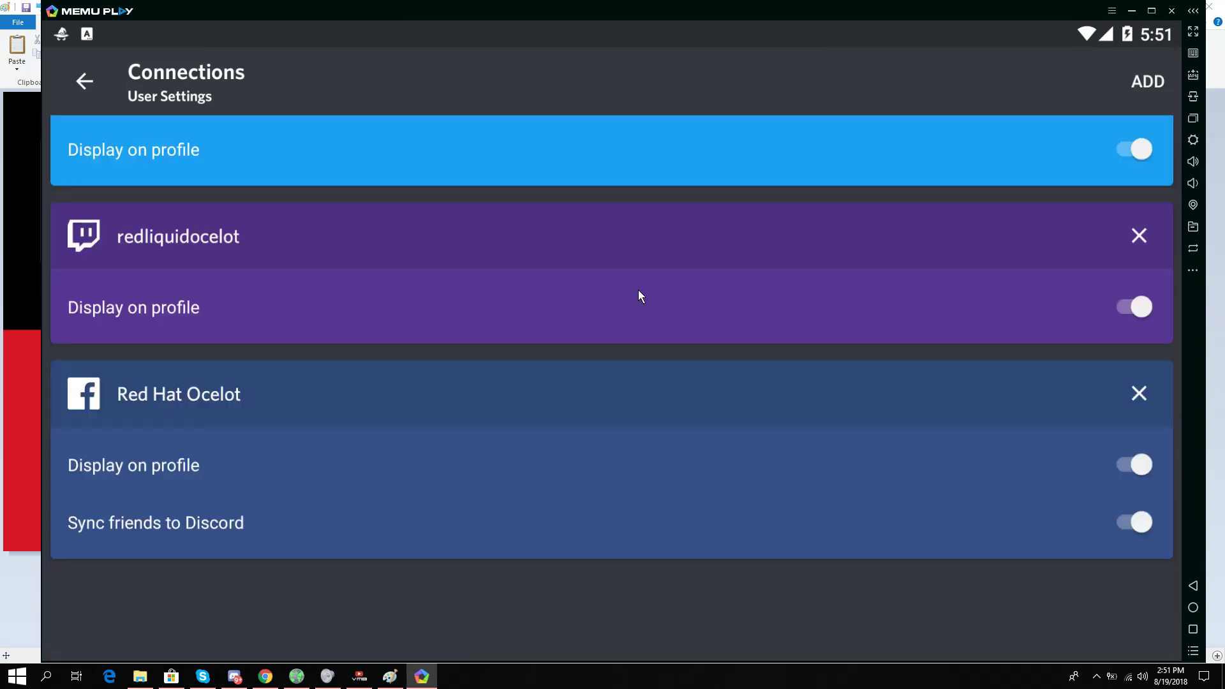
Add a YouTube connection and send its Google sign-in to Chrome
left_click(1147, 83)
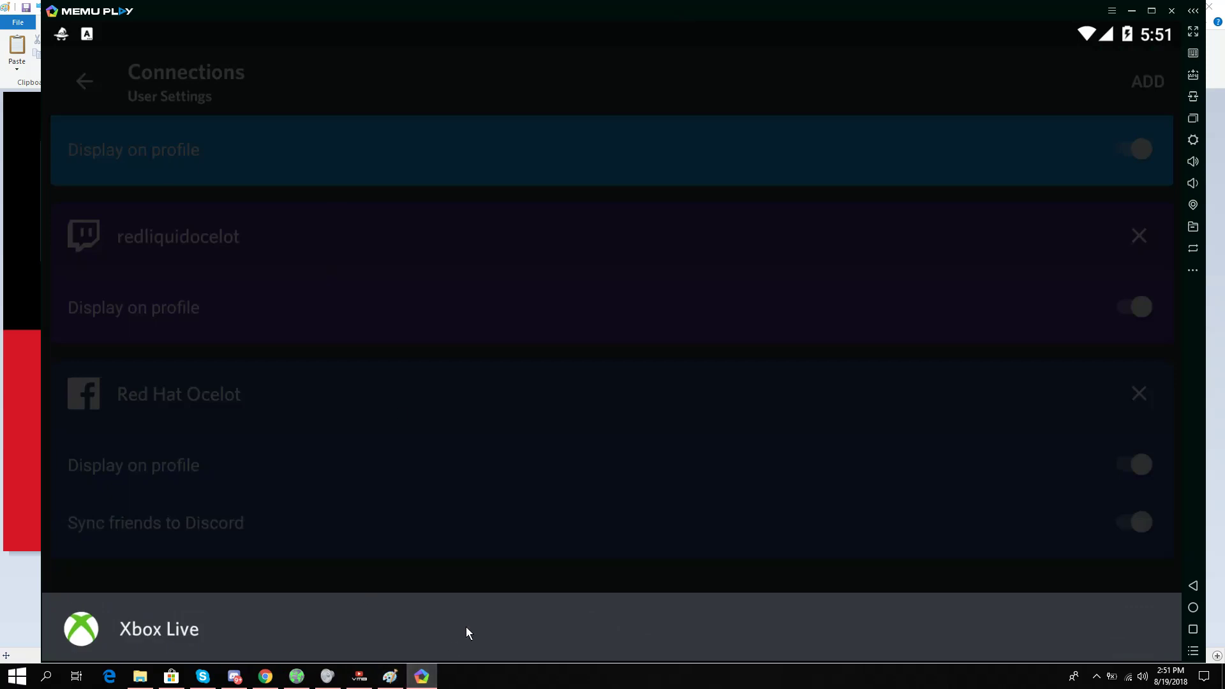
left_click_drag(465, 631, 700, 6)
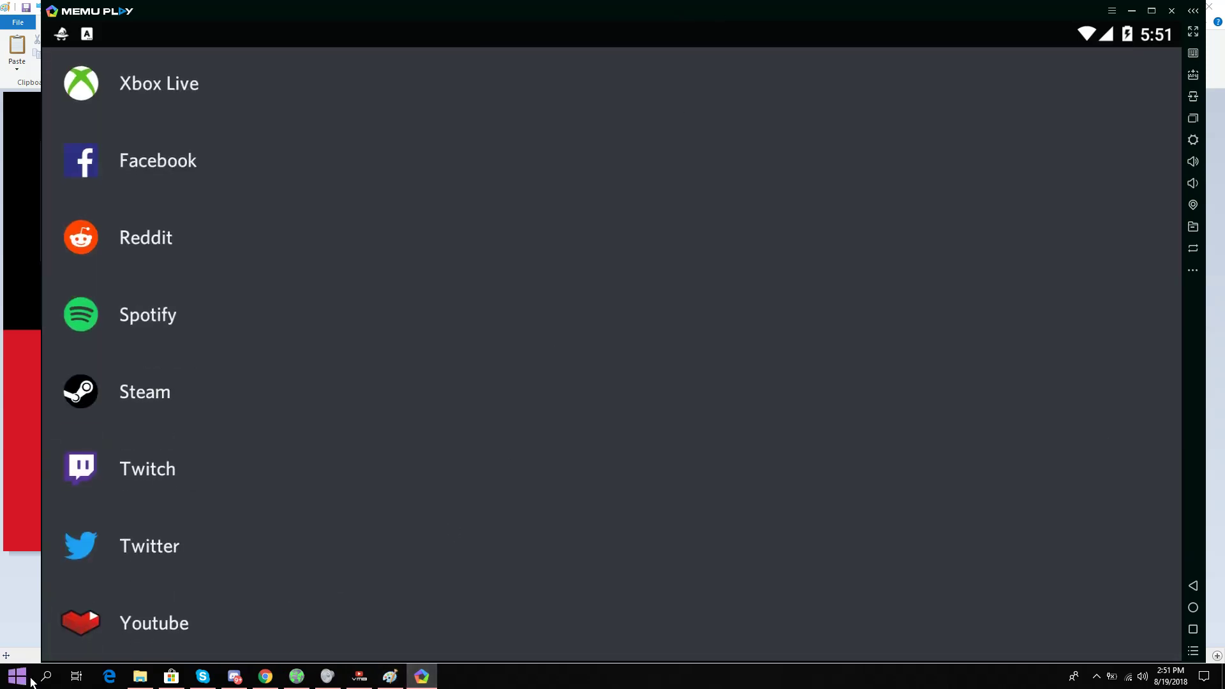
left_click(152, 629)
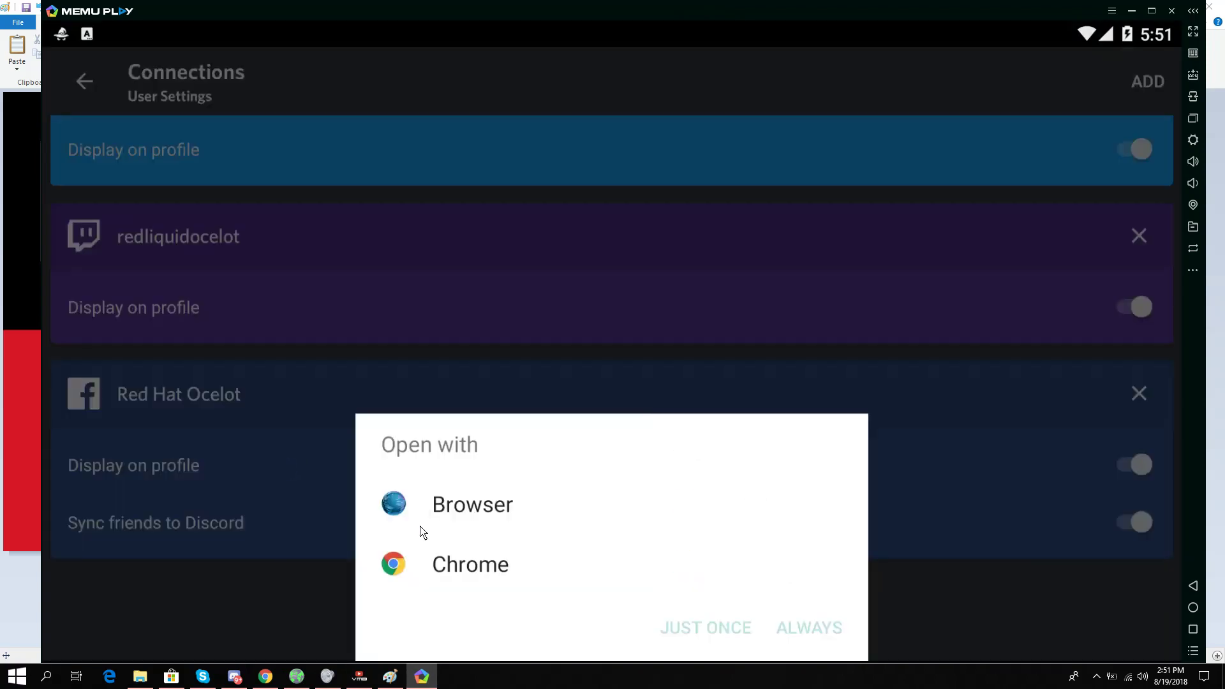
left_click(468, 575)
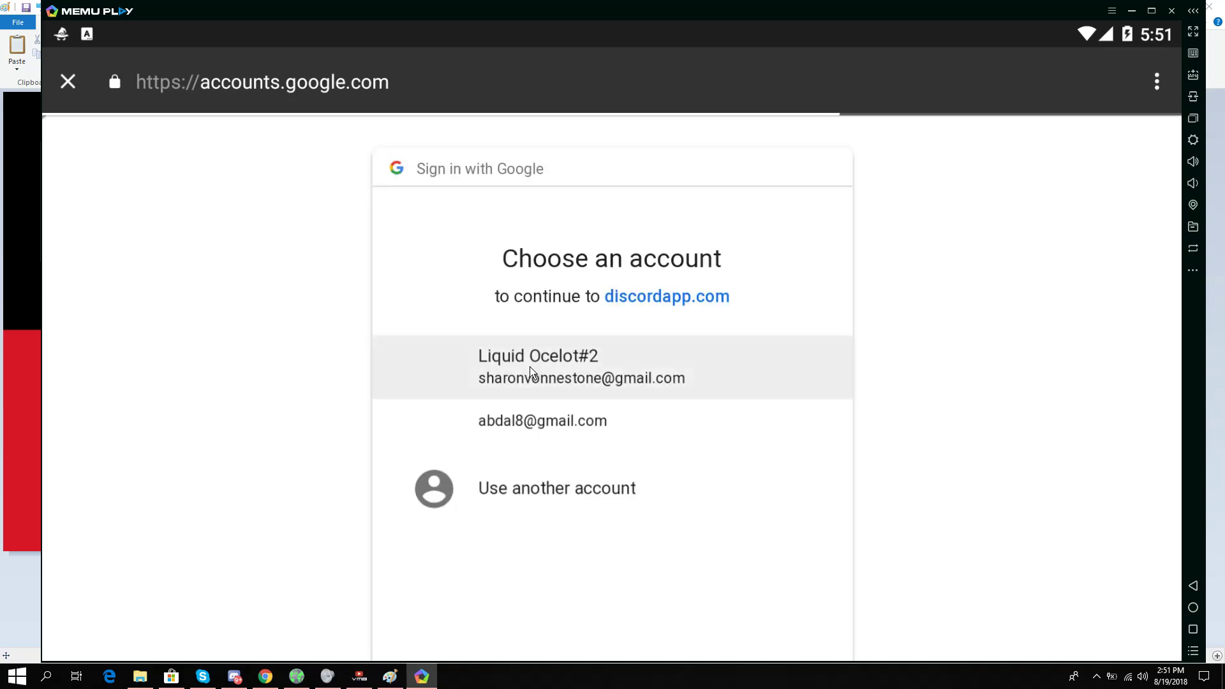
Sign in with the first Google account, pick the YouTube brand channel, and allow Discord access
left_click(532, 375)
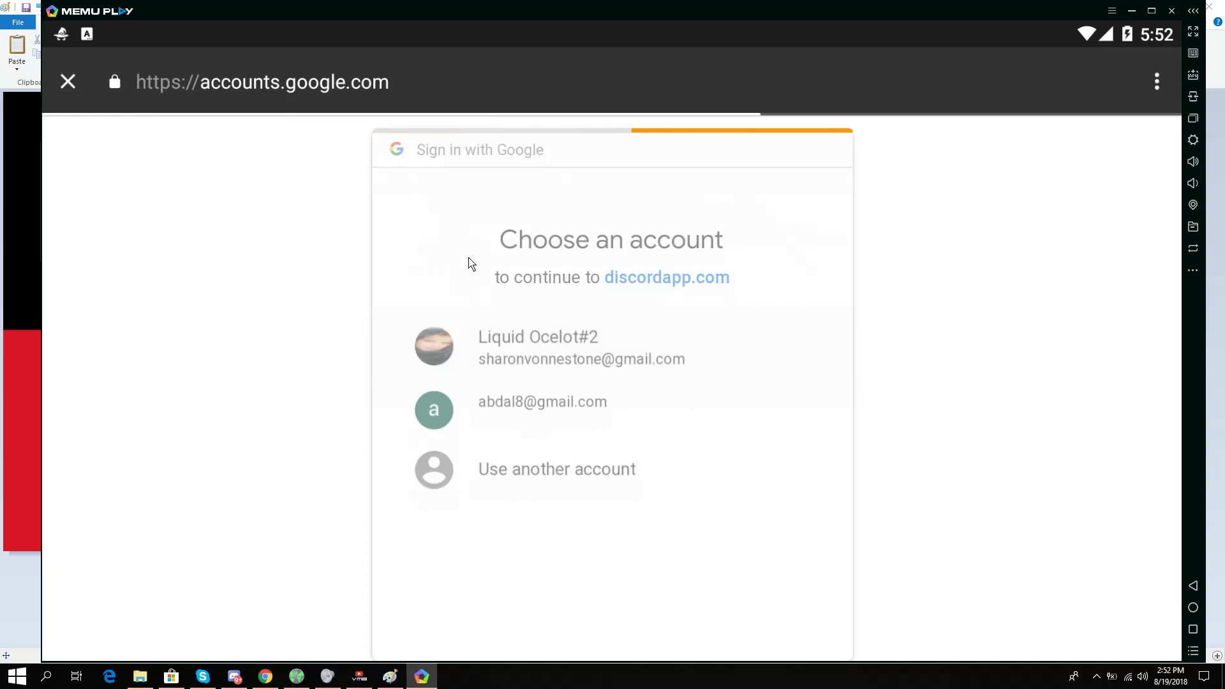
left_click(432, 419)
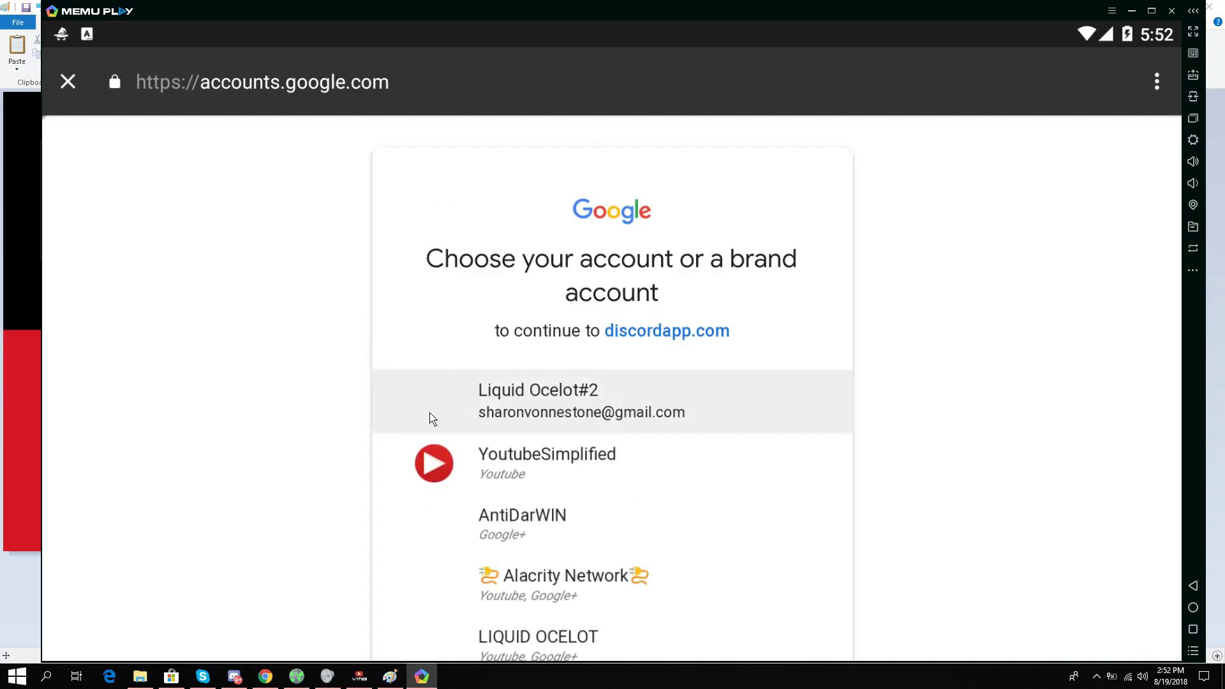
scroll(415, 424, "down", 2)
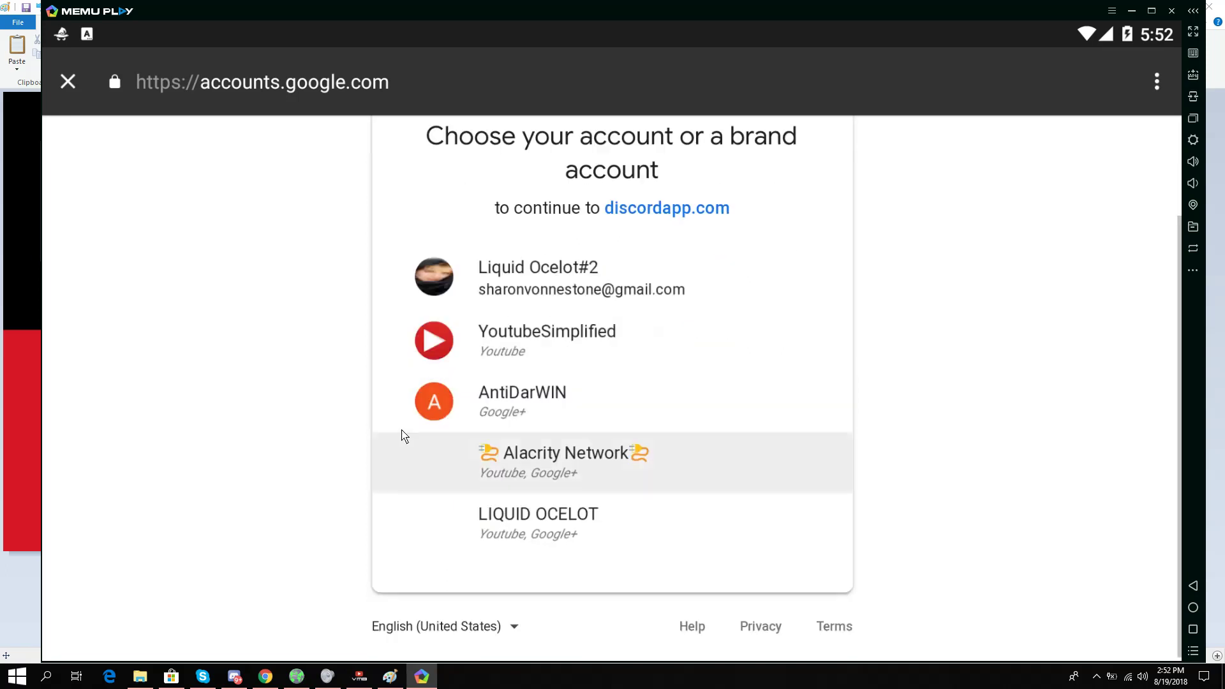
left_click(516, 524)
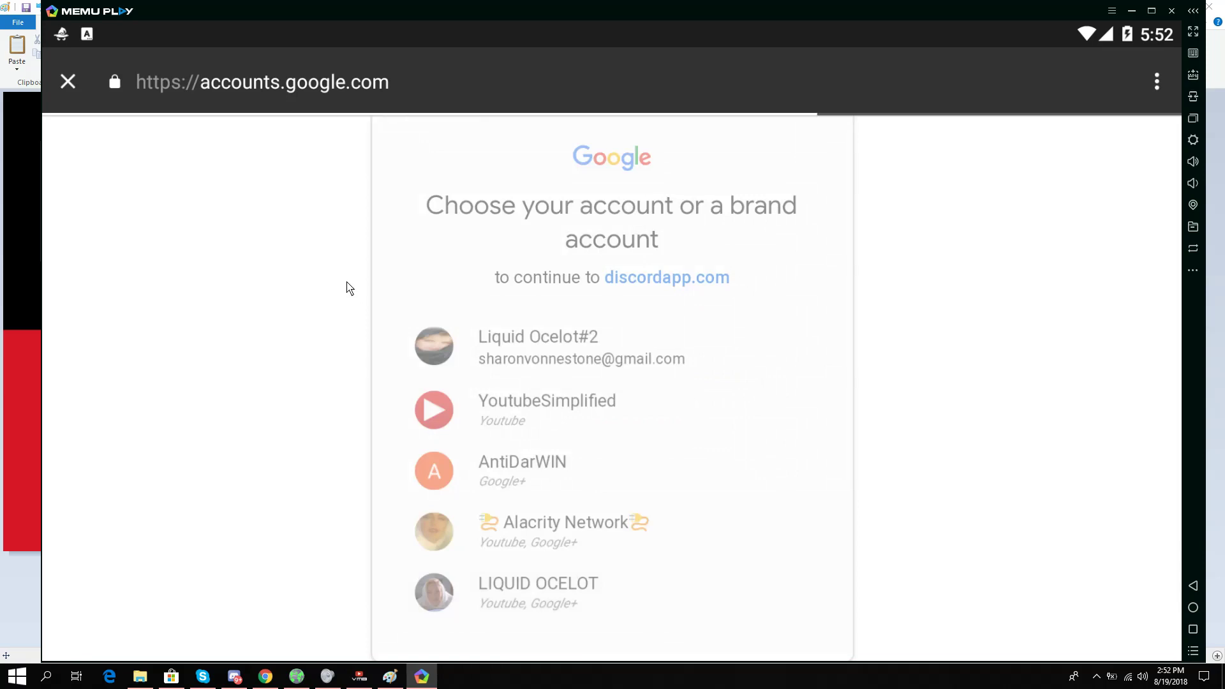
scroll(504, 357, "down", 5)
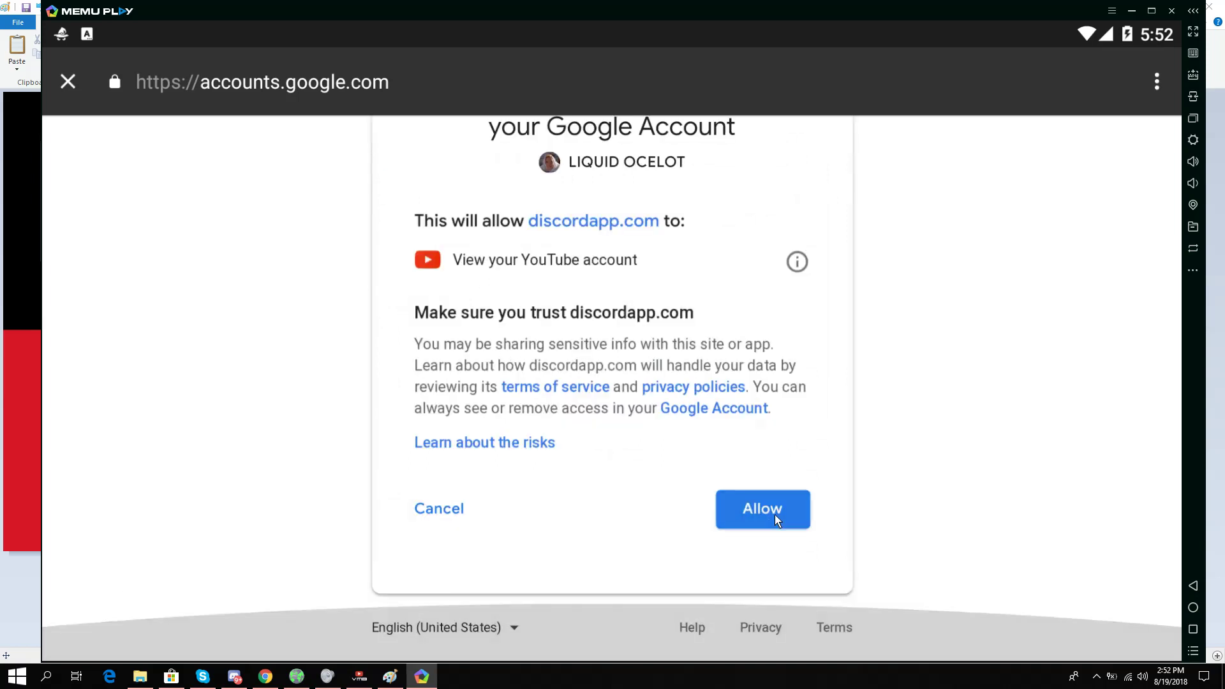
left_click(774, 514)
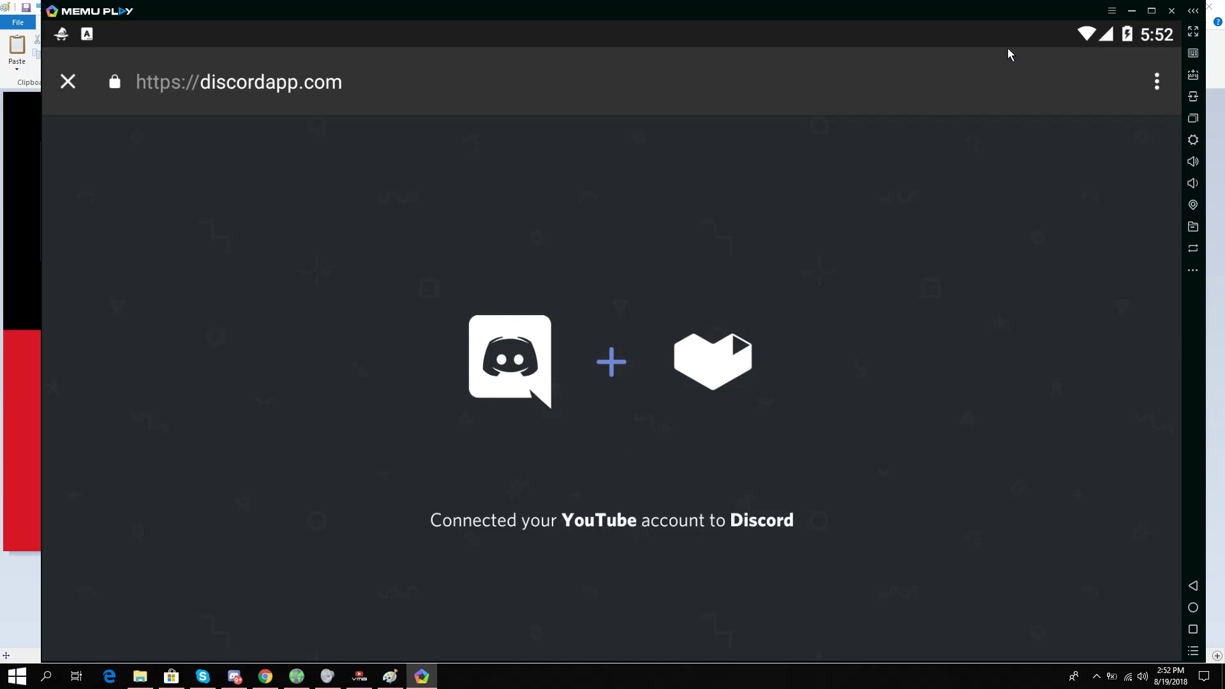
left_click(1193, 629)
Reopen Discord's Connections settings and find the YouTube entry below Facebook with Display on profile on
left_click(657, 569)
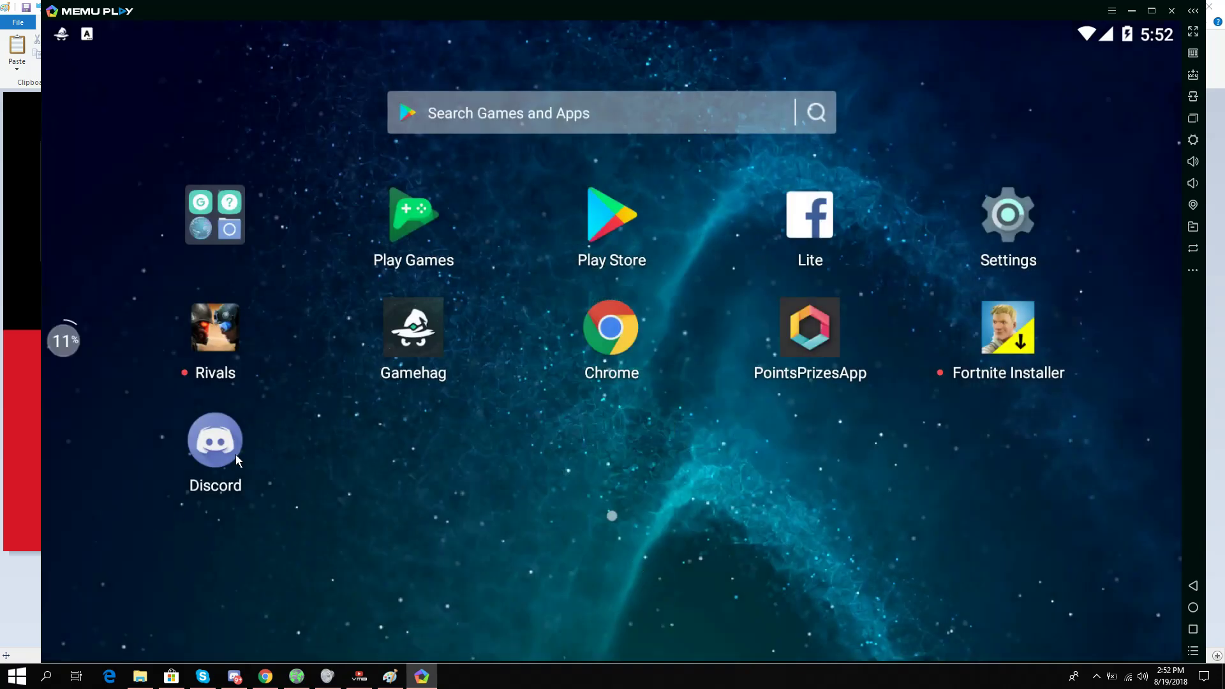
left_click(217, 443)
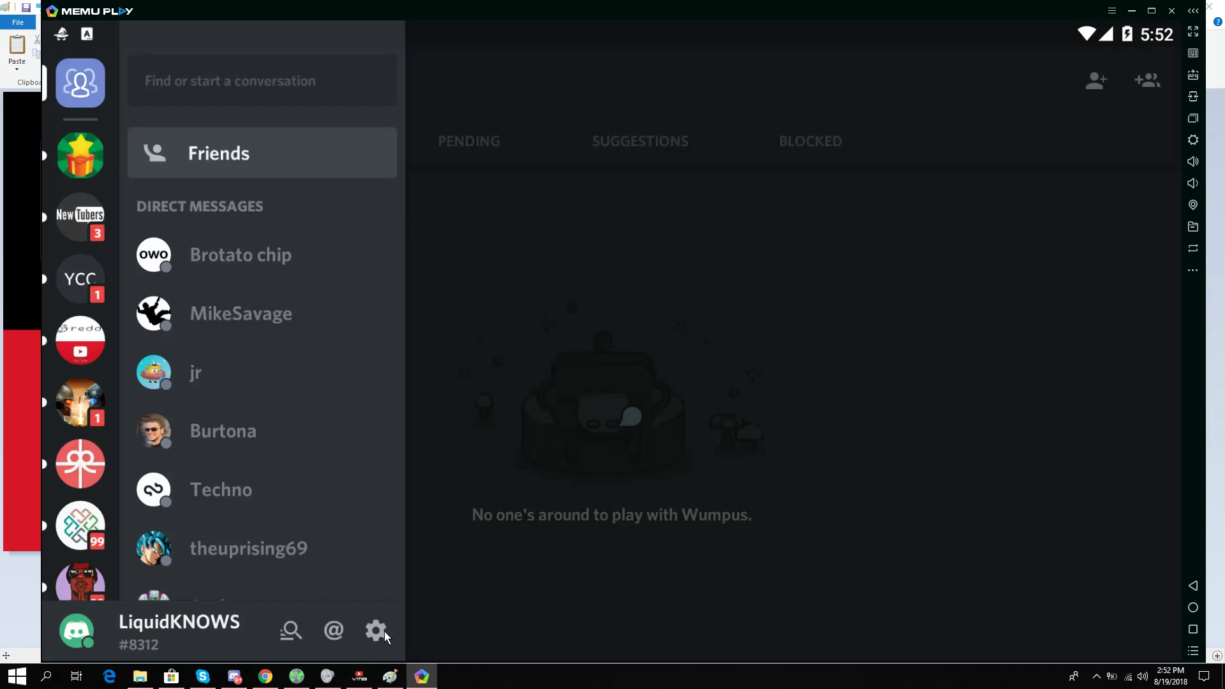
left_click(377, 630)
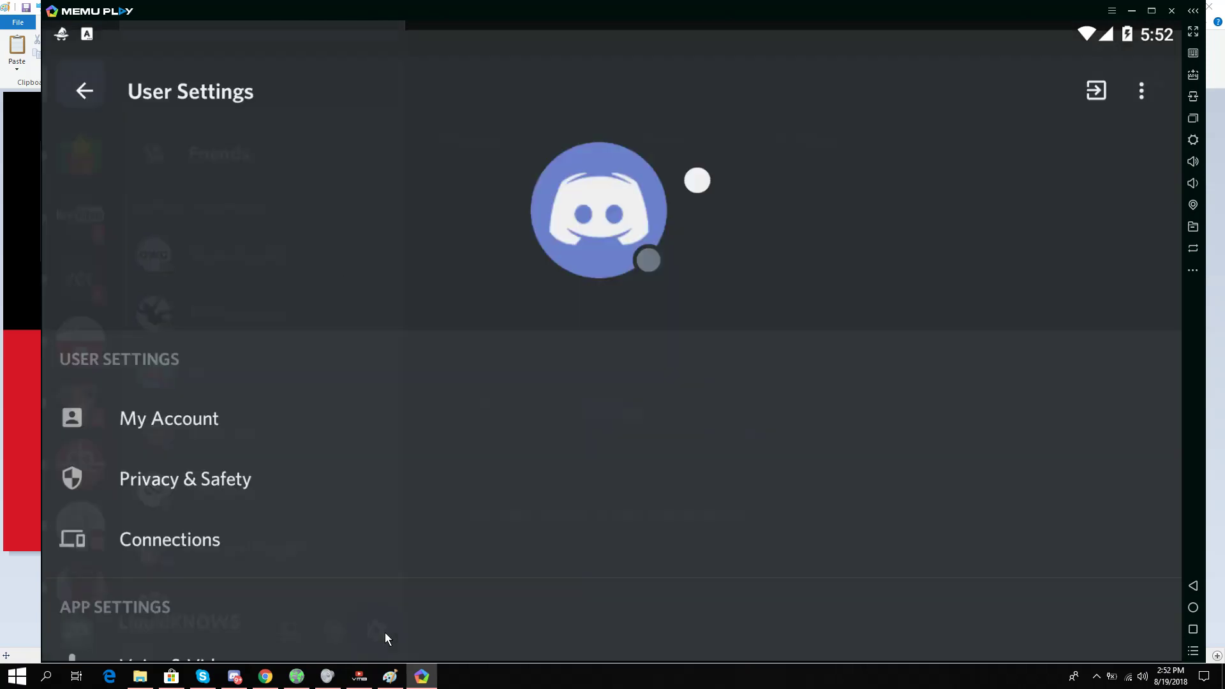
left_click(199, 534)
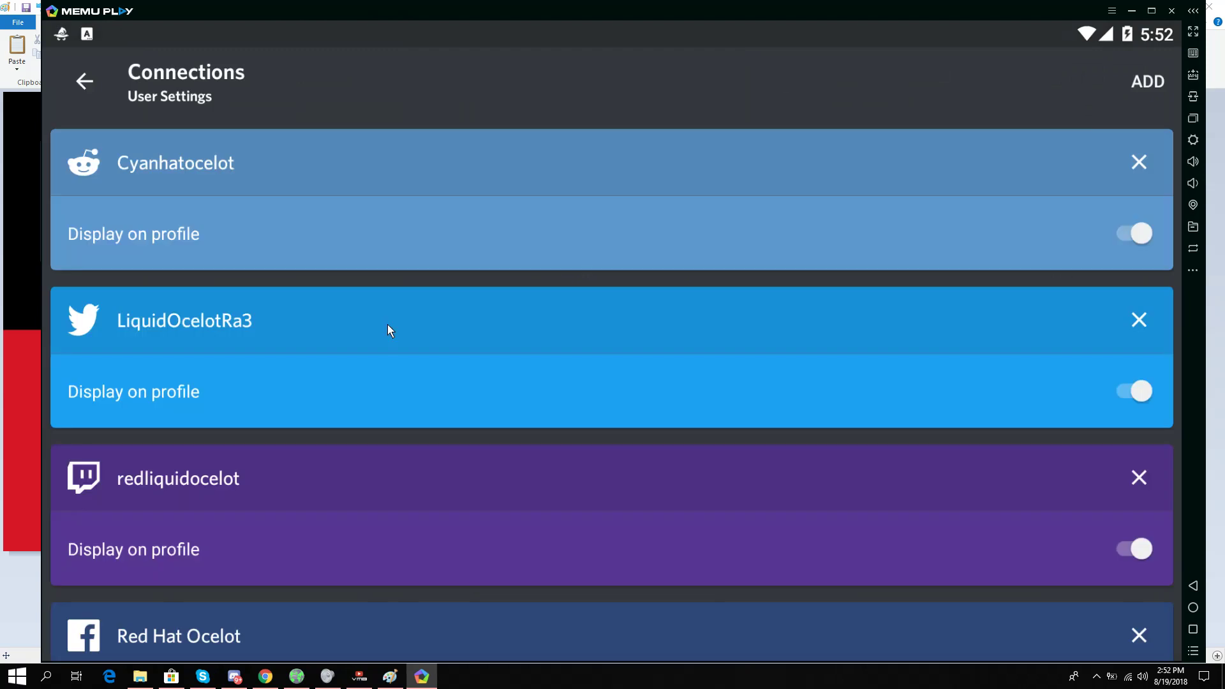
scroll(392, 316, "down", 5)
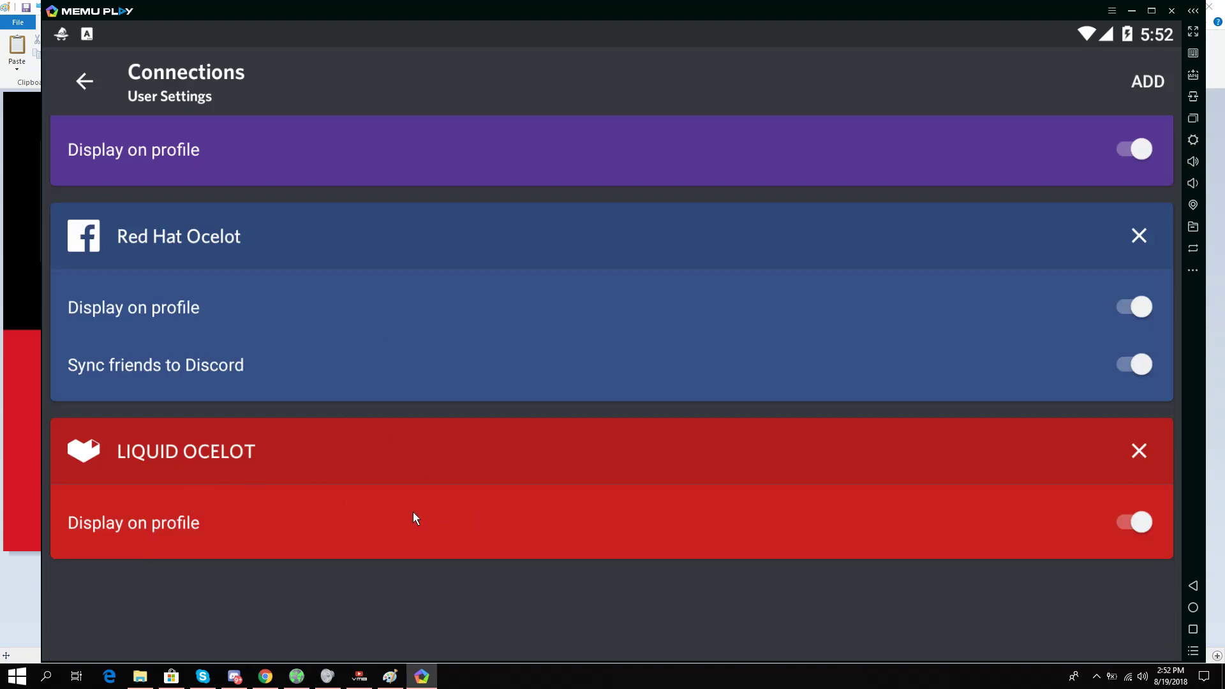
scroll(392, 515, "up", 3)
scroll(392, 514, "down", 3)
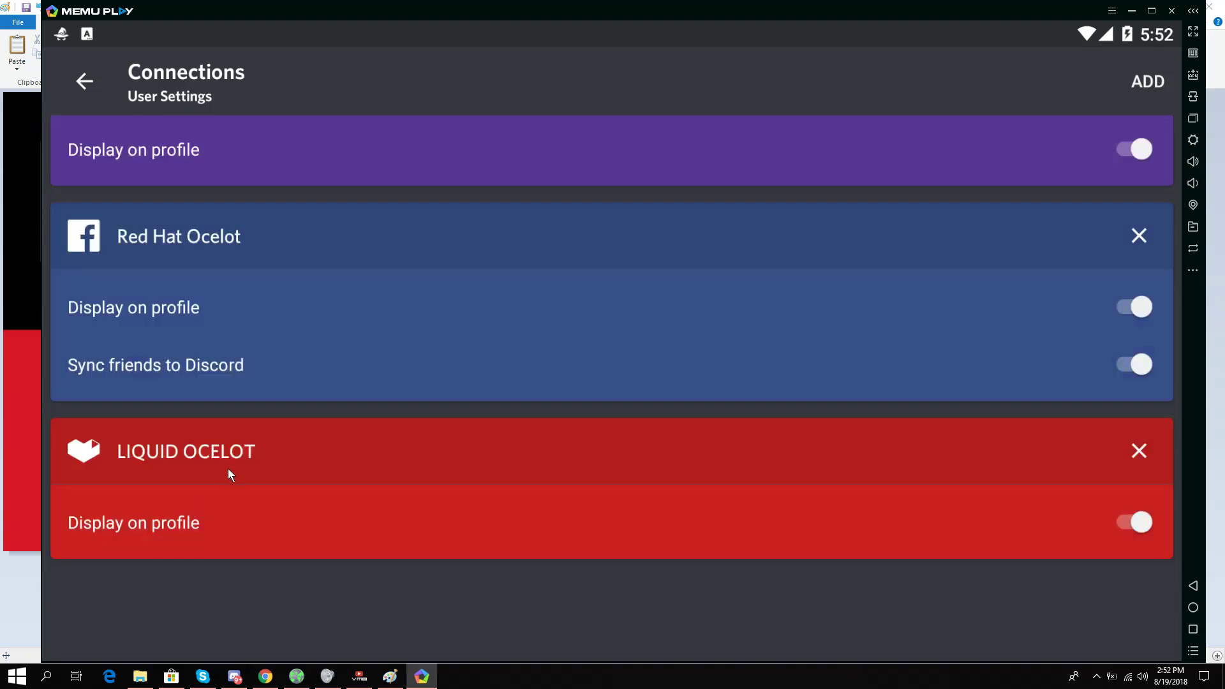